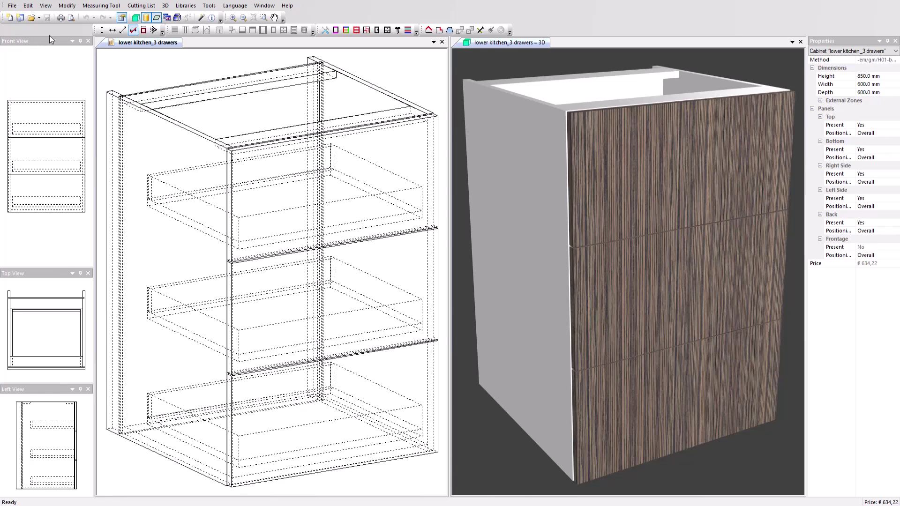
Open Post-Processor Options and browse the BiesseWorks, BiesseNest, NC-HOPS, Format 4, TPA, WoodWOP and Xilog settings
left_click(12, 6)
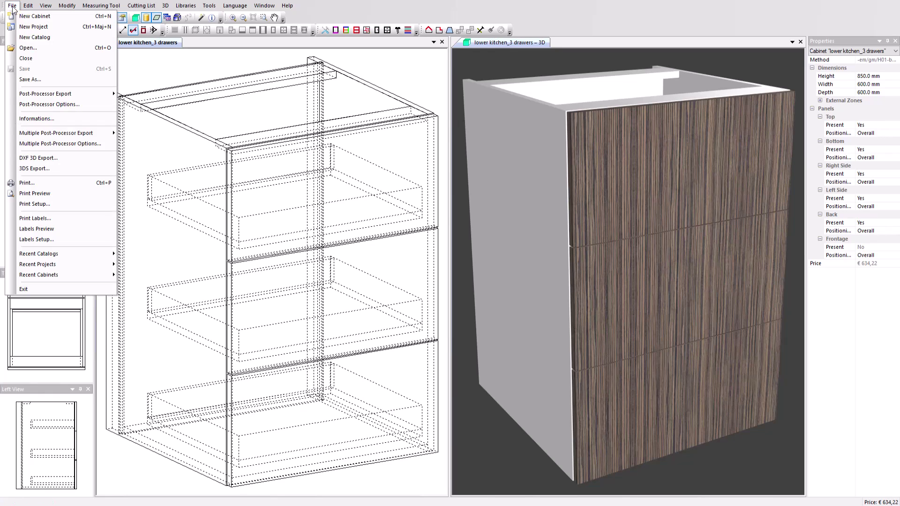
left_click(54, 105)
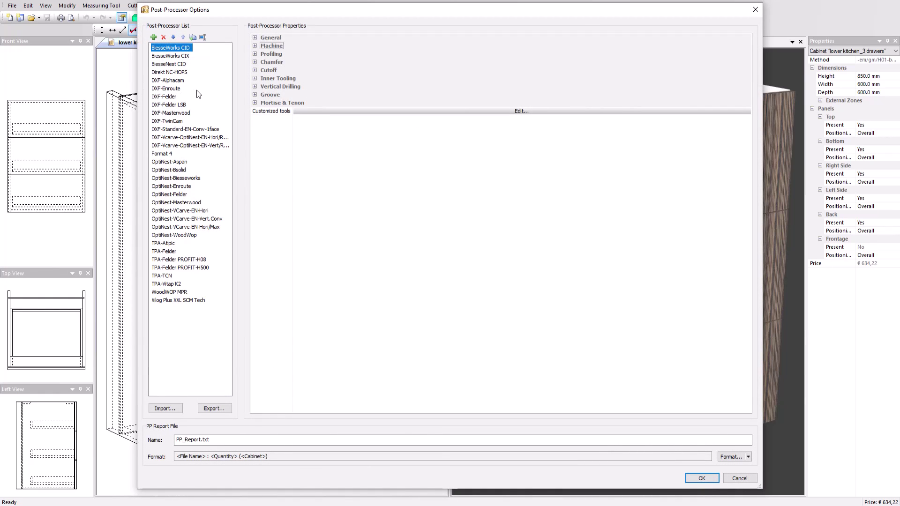
left_click(185, 55)
left_click(184, 64)
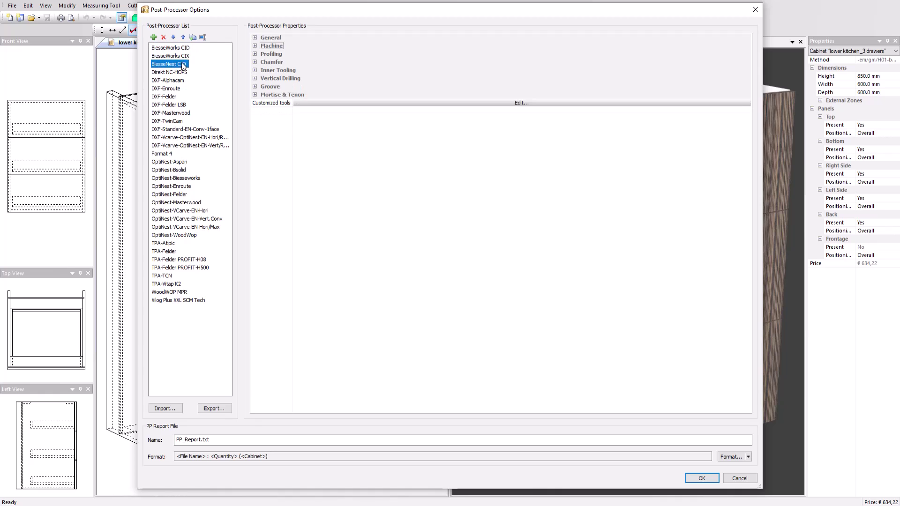
left_click(180, 73)
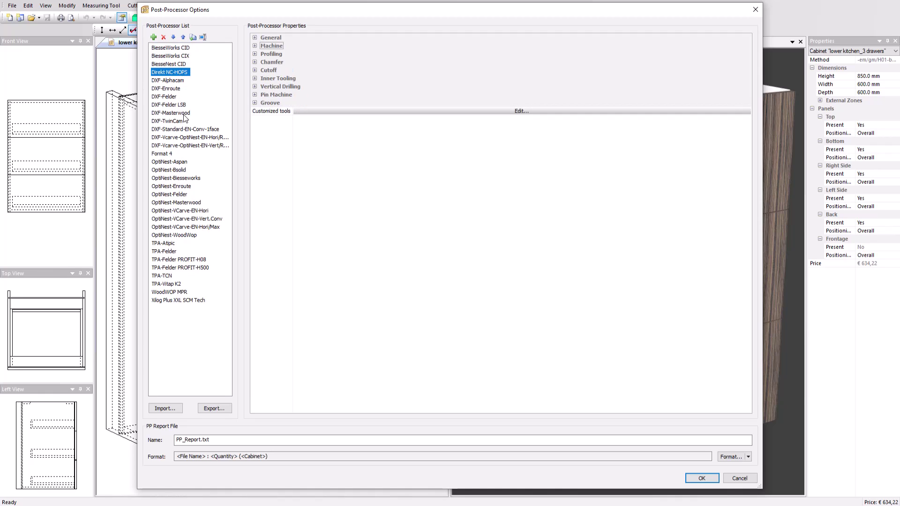
left_click(171, 154)
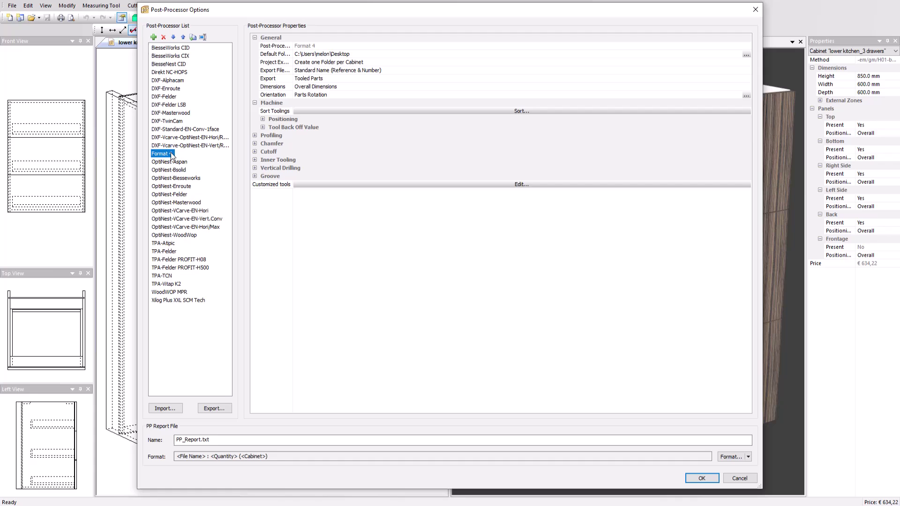
left_click(172, 253)
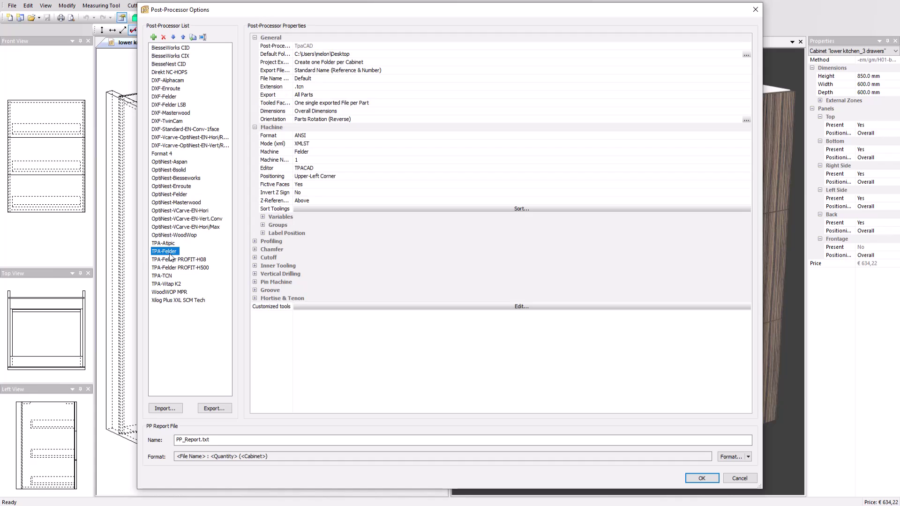
left_click(184, 293)
left_click(197, 303)
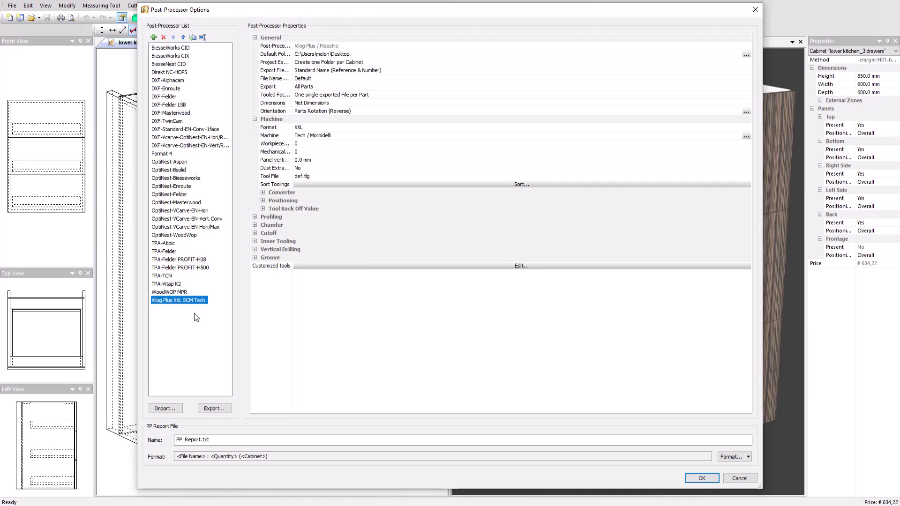
Compare the DXF post-processors (Felder LSB, TwinCam, Standard-EN, Vcarve OptiNest) and settle on DXF-Masterwood
left_click(165, 88)
left_click(165, 97)
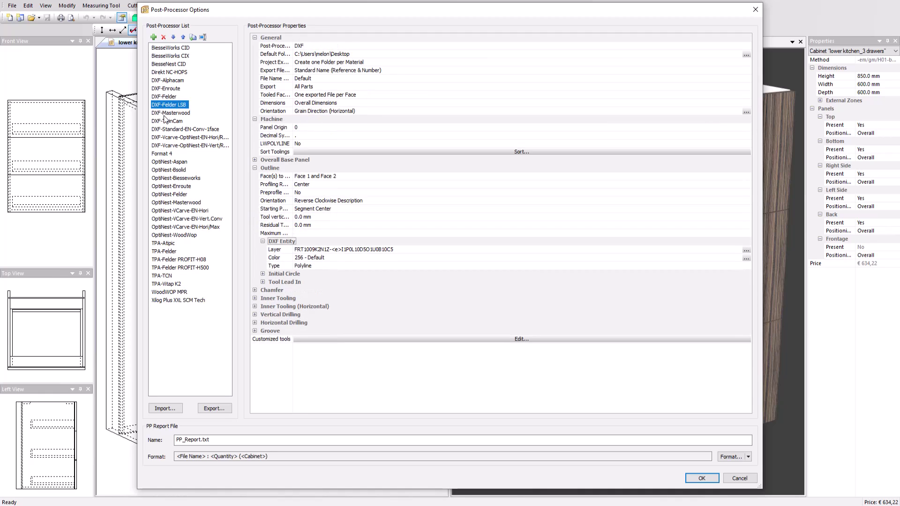
left_click(168, 121)
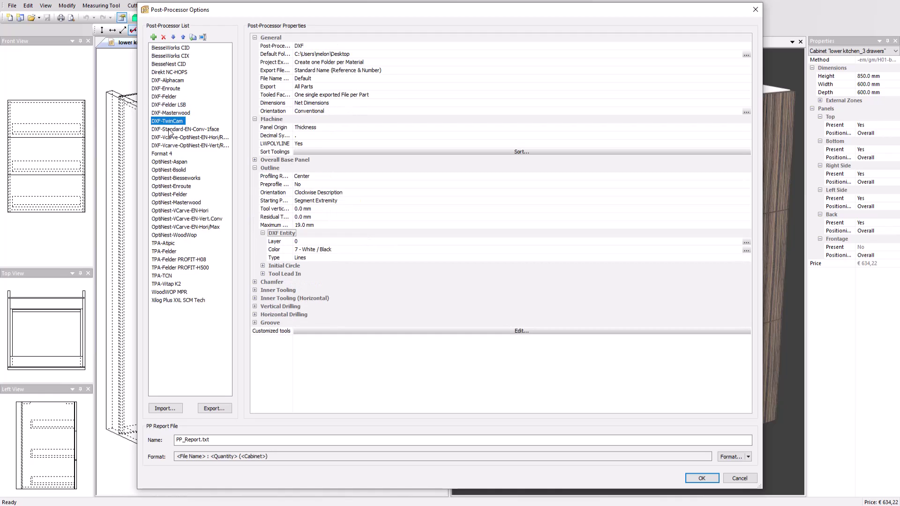
left_click(172, 130)
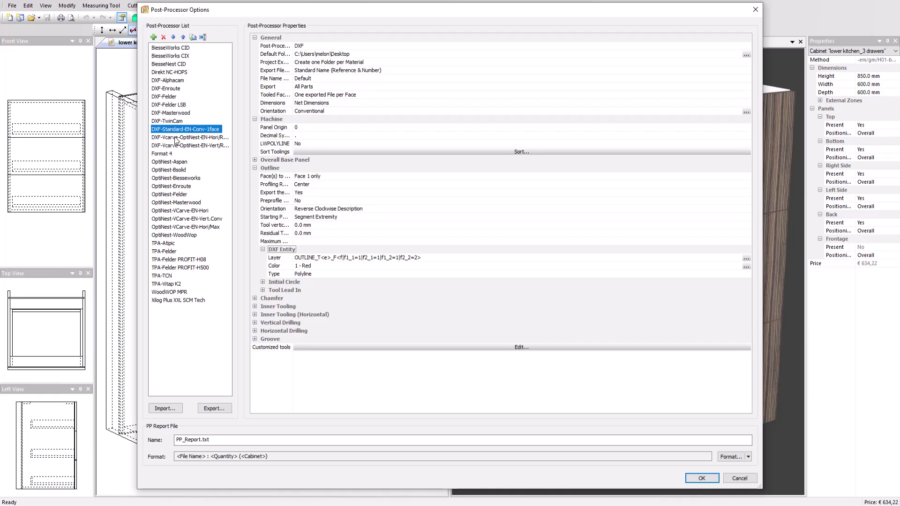
left_click(175, 137)
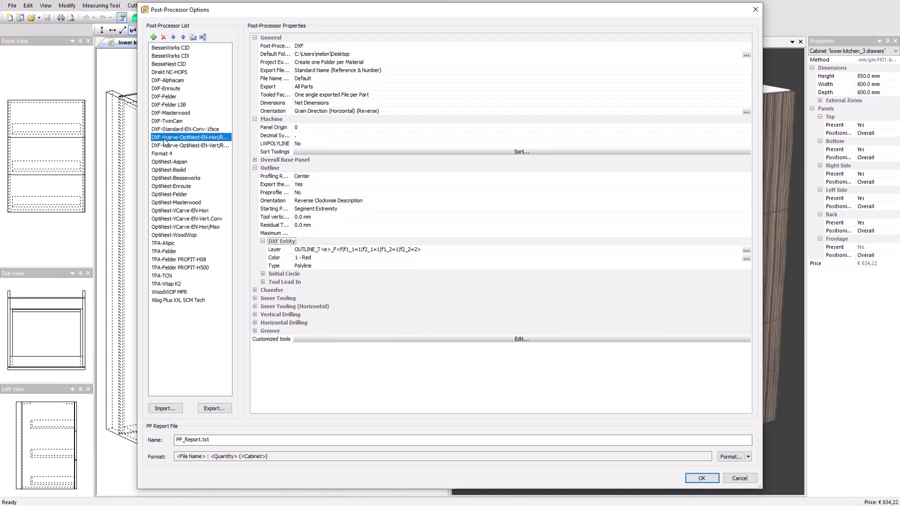
left_click(187, 114)
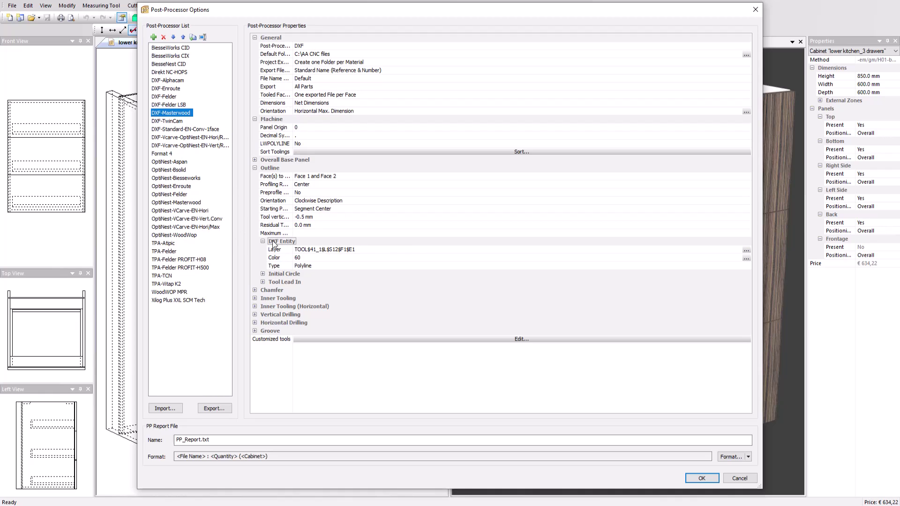
Inspect the DXF-Masterwood Layer value, leaving it unchanged
left_click(363, 250)
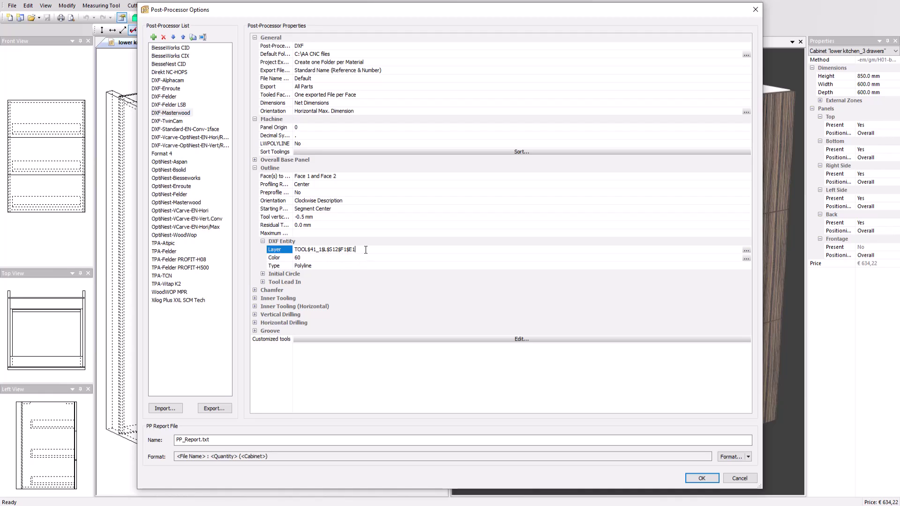
left_click_drag(356, 249, 307, 248)
double_click(305, 250)
left_click(367, 249)
Browse OptiNest-Enroute and OptiNest-Felder, settle on OptiNest-Masterwood, and cancel adding a new post-processor
left_click(161, 186)
left_click(162, 195)
left_click(162, 202)
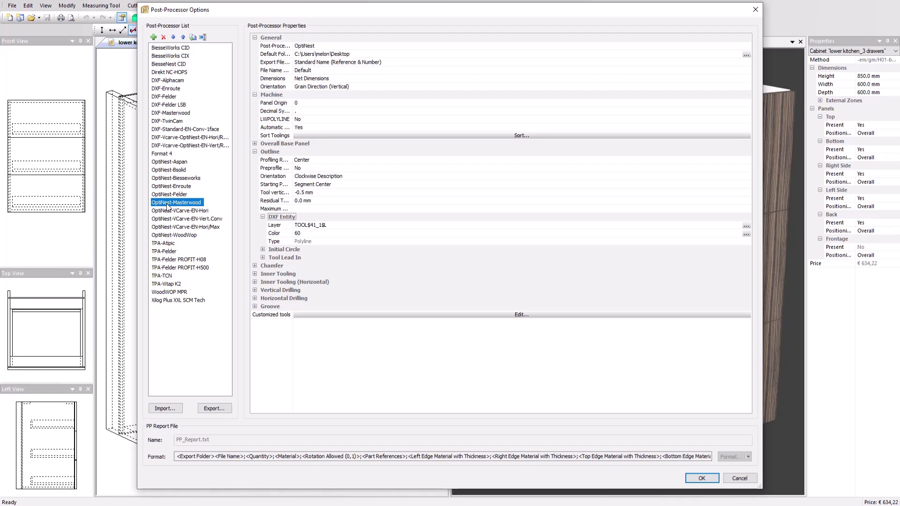
left_click(154, 38)
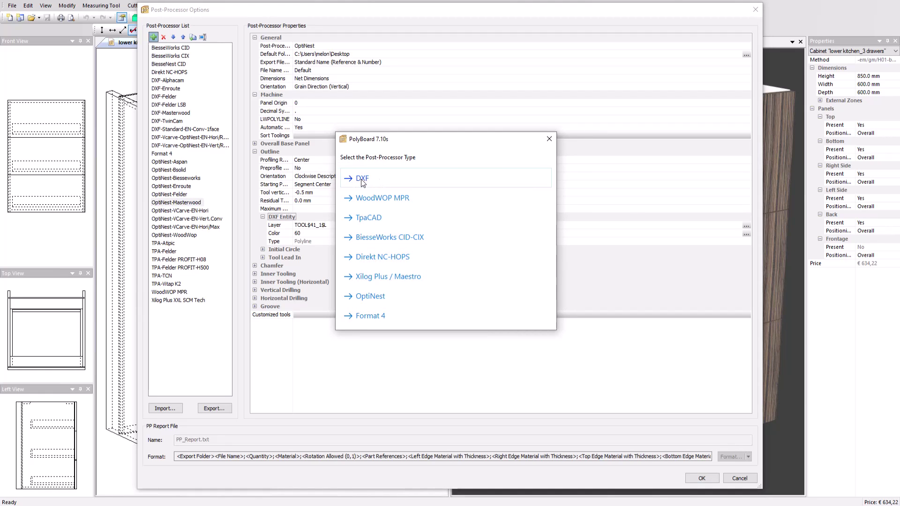
left_click(548, 140)
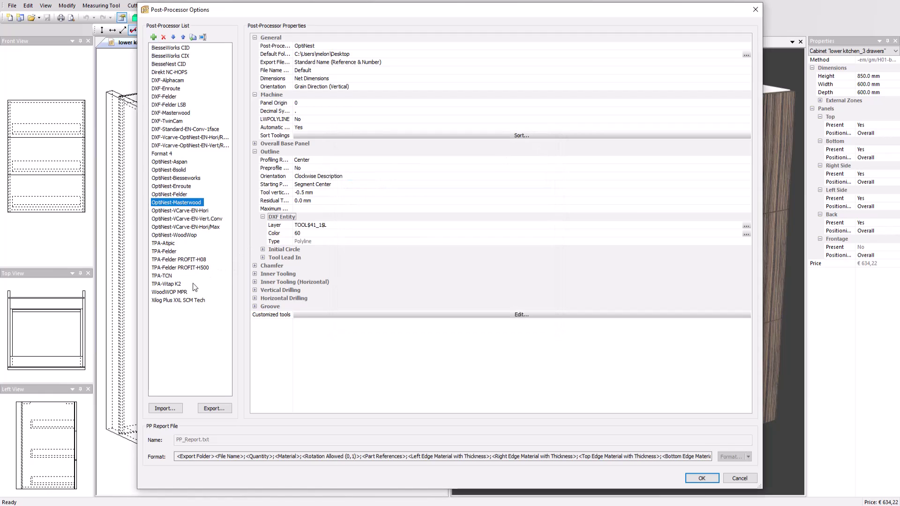
Expand the WoodWOP MPR General and Machine groups with widened property names
left_click(182, 291)
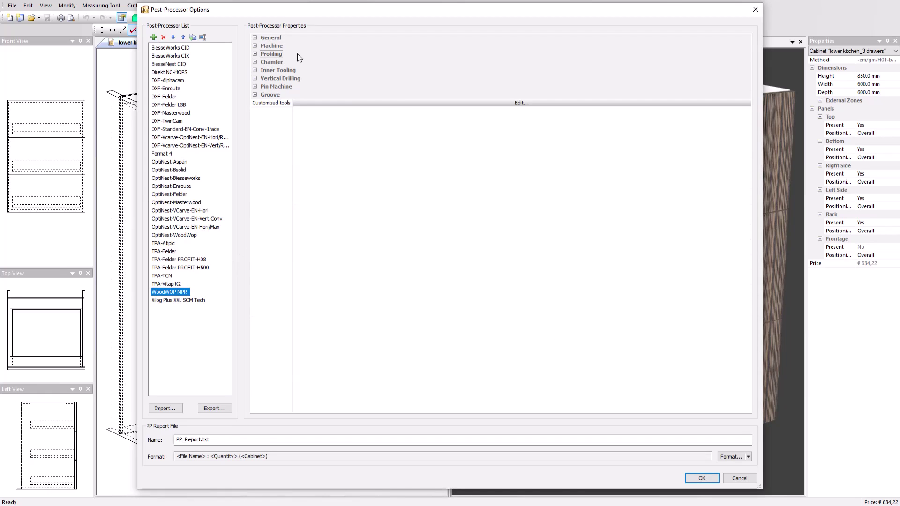
left_click(255, 38)
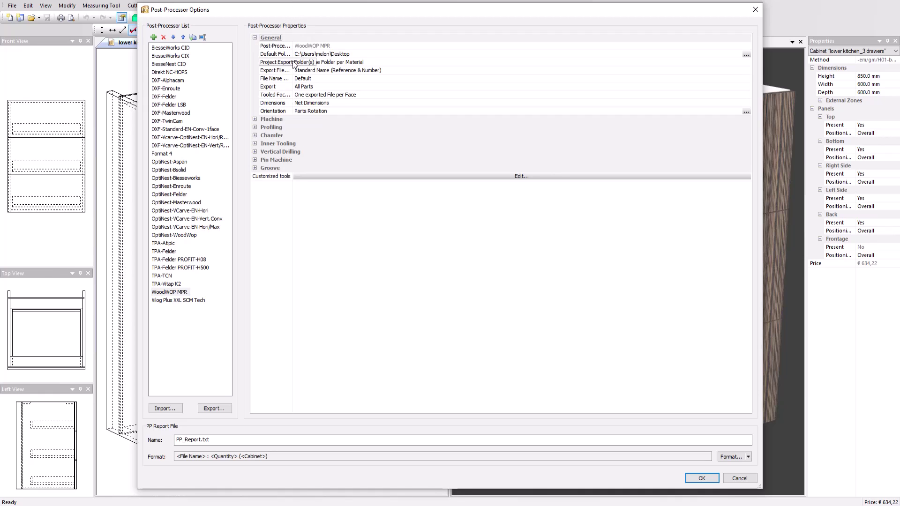
left_click_drag(293, 53, 303, 53)
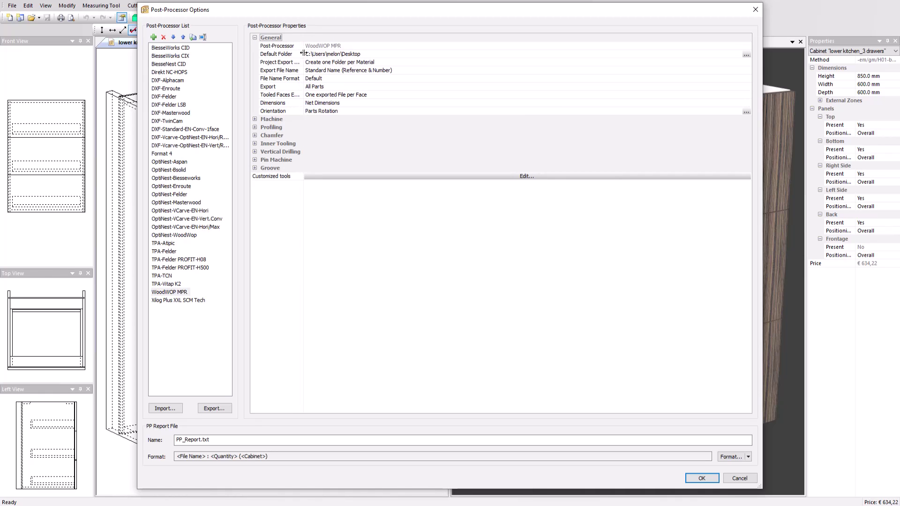
left_click(255, 119)
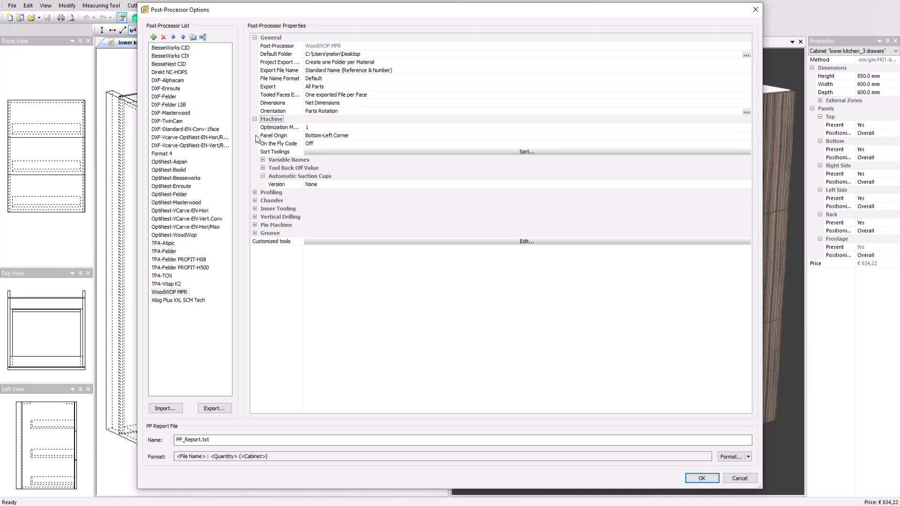
left_click_drag(305, 106, 311, 106)
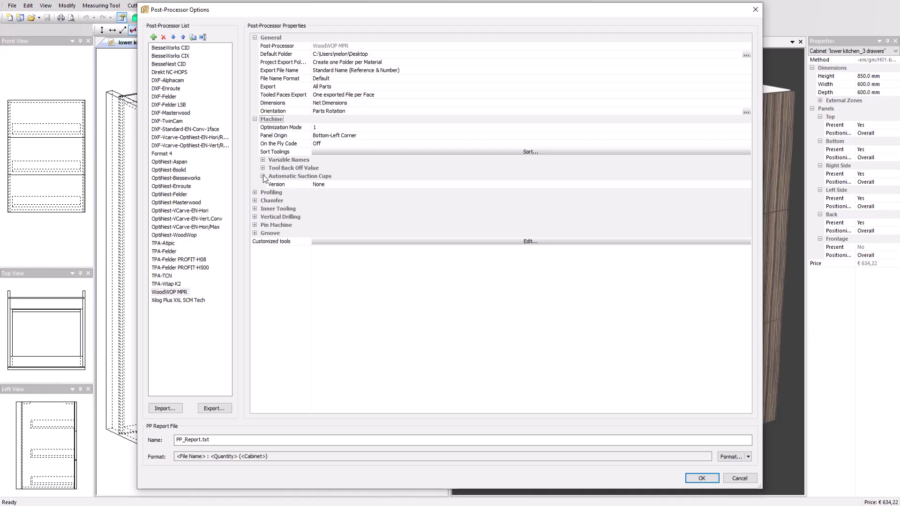
Fold the Machine and General groups back up and select Profiling, then Vertical Drilling
left_click(254, 119)
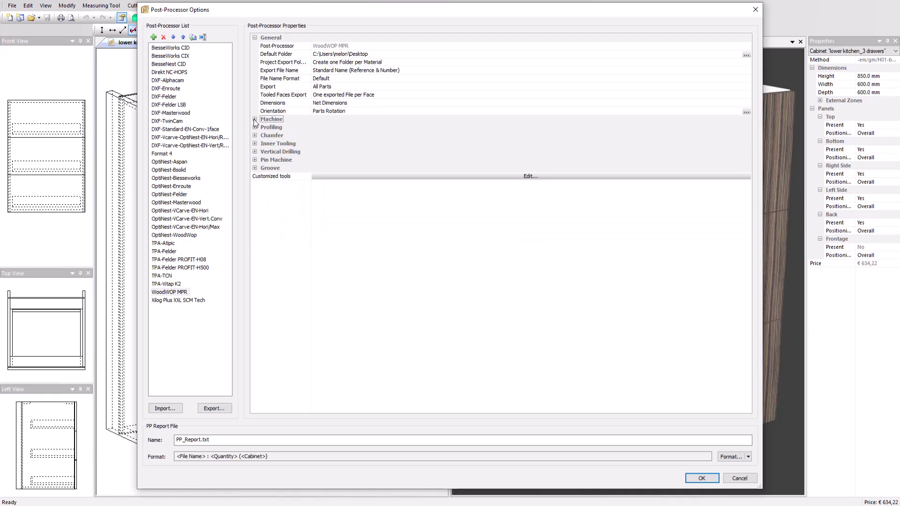
left_click(255, 37)
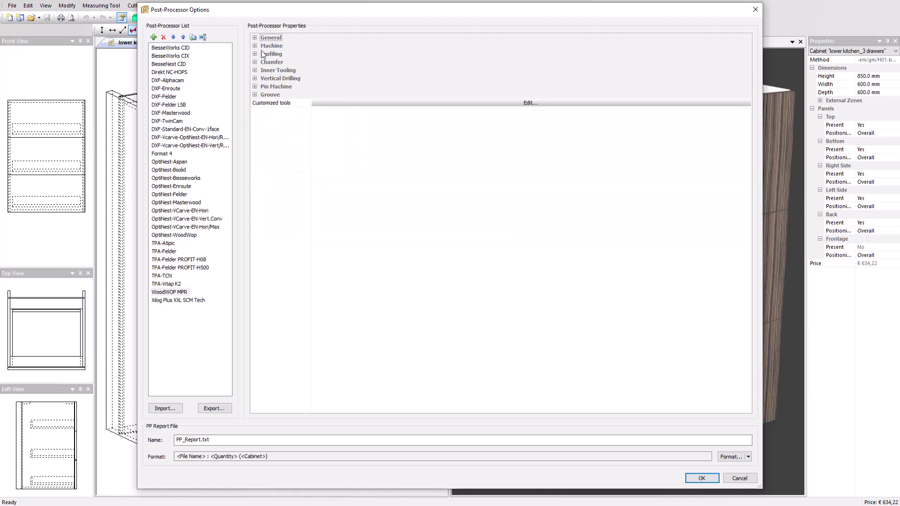
left_click(274, 55)
left_click(294, 78)
Expand Profiling with full-width property names, then try a Milling 8mm custom tool and cancel it
left_click(254, 54)
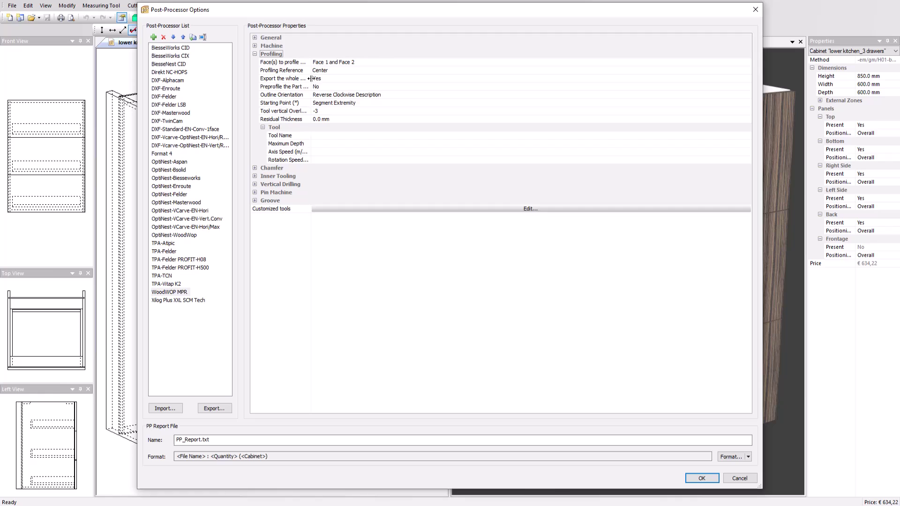
left_click_drag(310, 79, 362, 89)
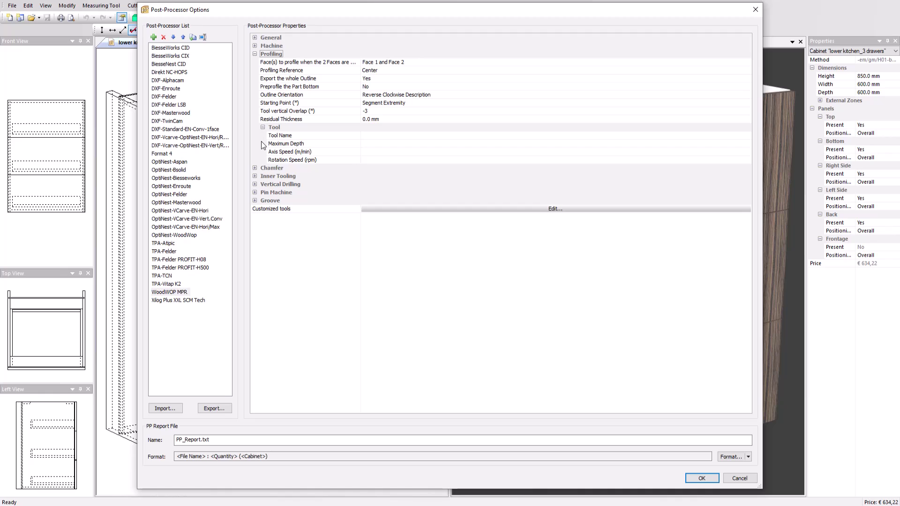
left_click(383, 210)
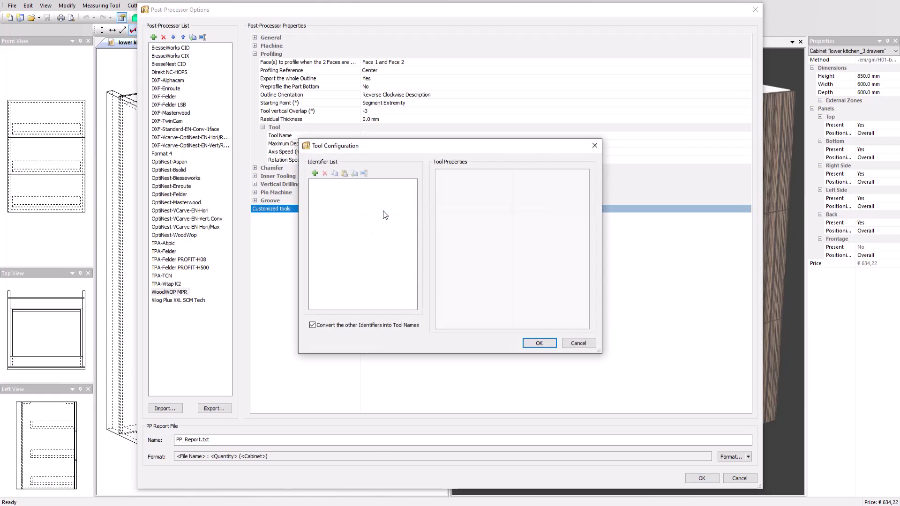
left_click(314, 173)
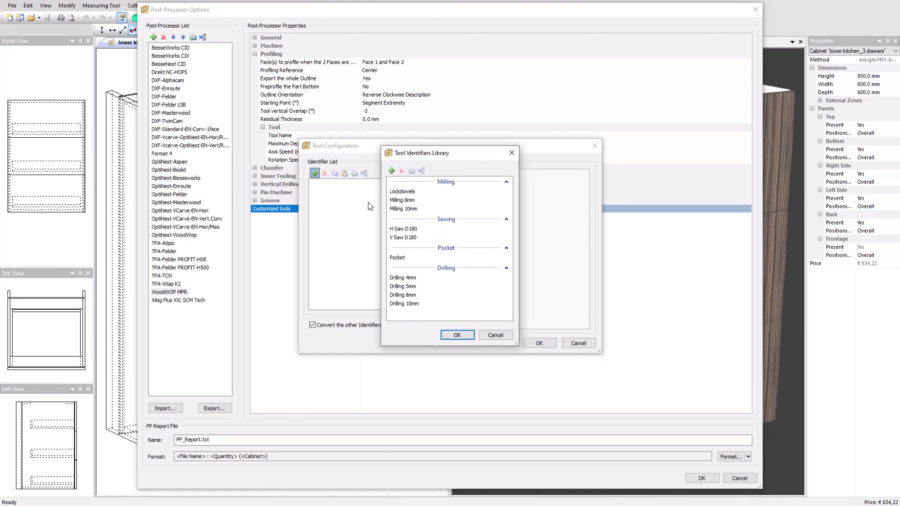
left_click(393, 201)
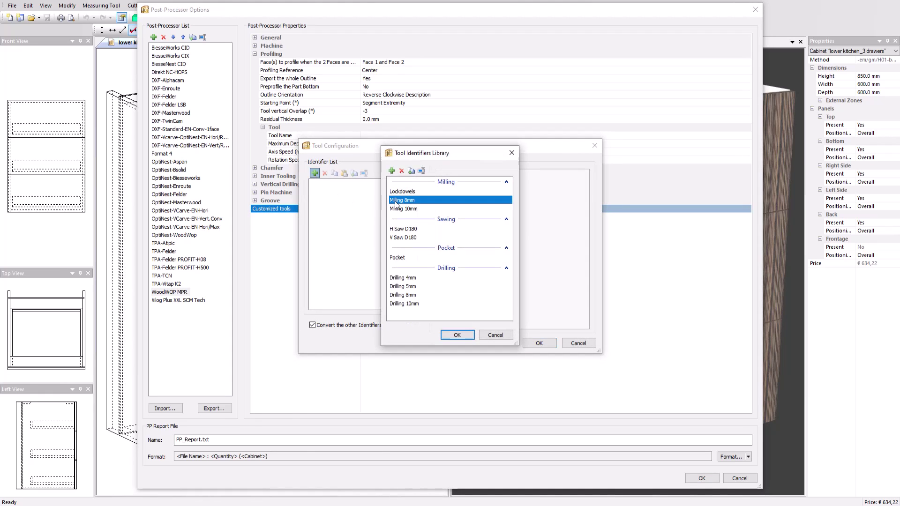
left_click(450, 336)
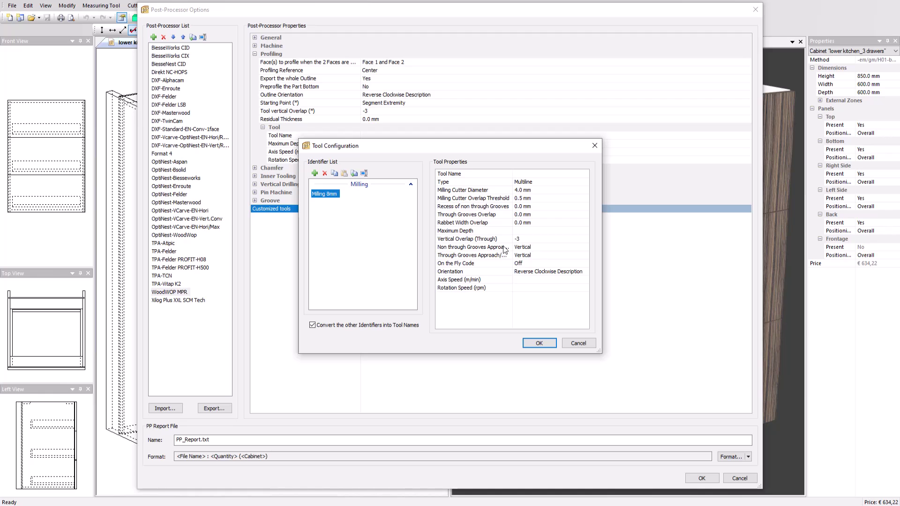
left_click(567, 344)
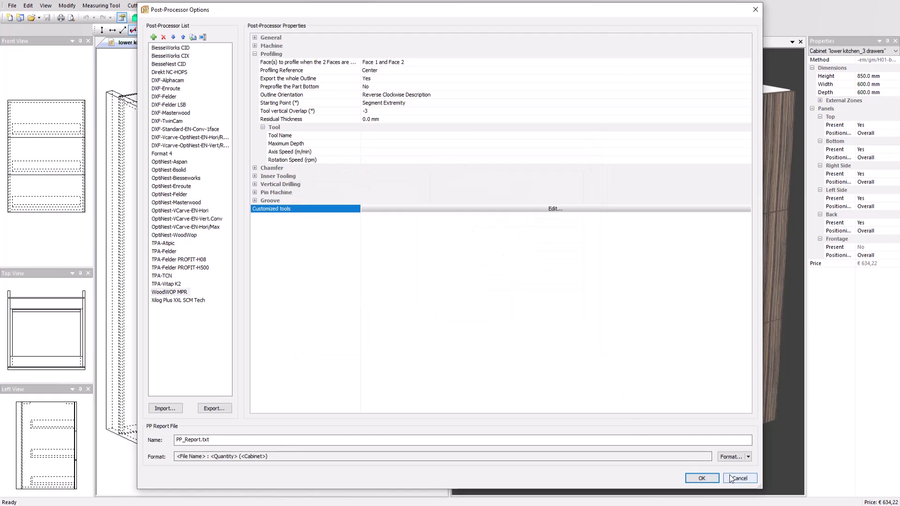
Accept the post-processor settings, then review the second Multiple Post-Processor configuration and cancel it
left_click(700, 477)
left_click(12, 6)
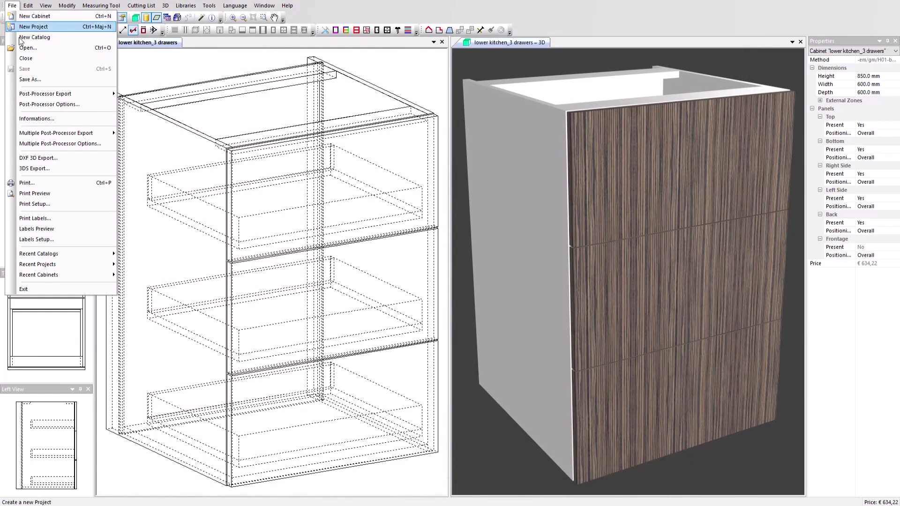
left_click(48, 141)
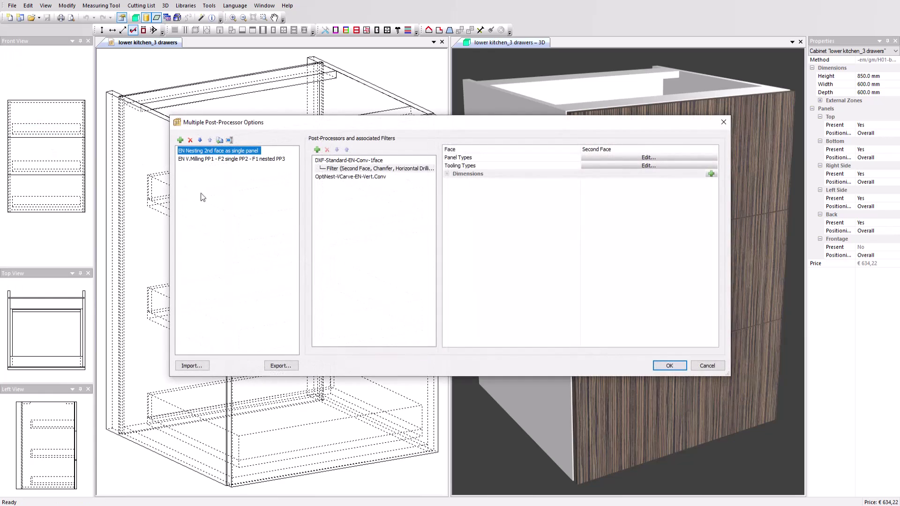
left_click(235, 159)
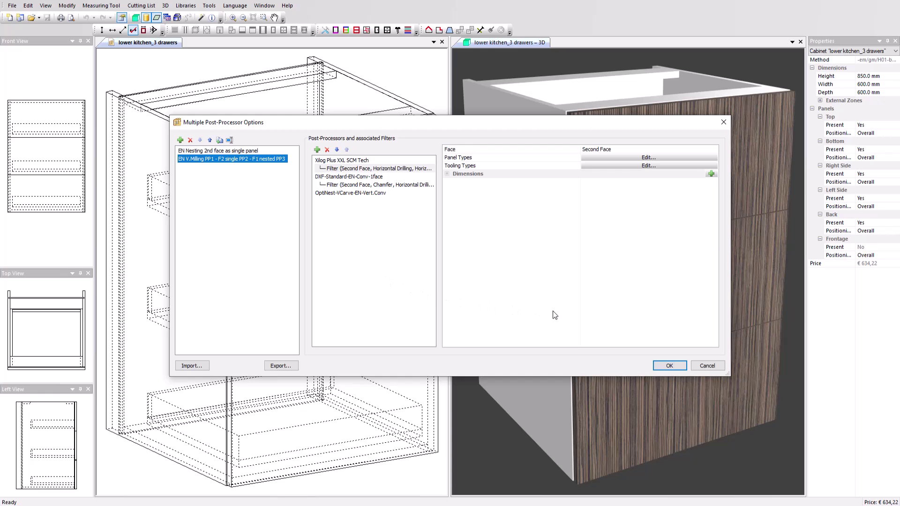
left_click(706, 366)
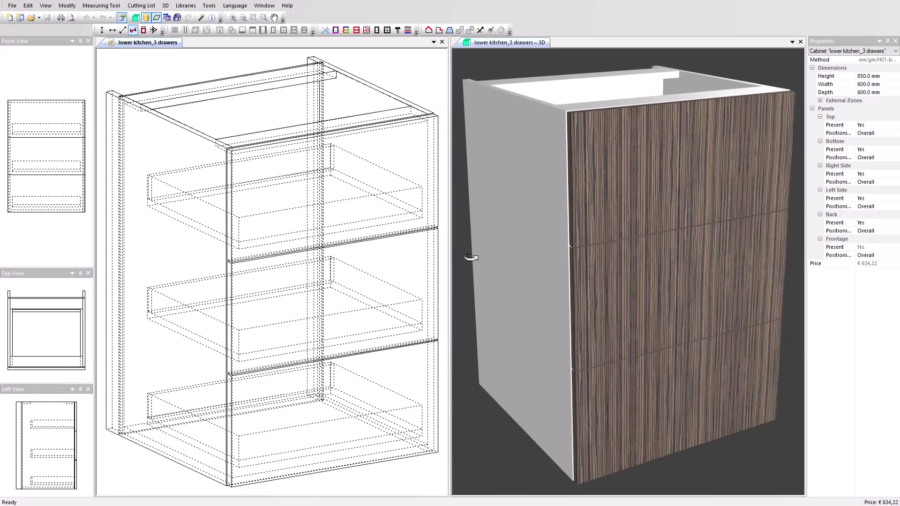
Start a DXF-Masterwood export, targeting the C:\AA CNC files\lower kitchen_3 drawers folder
left_click(14, 7)
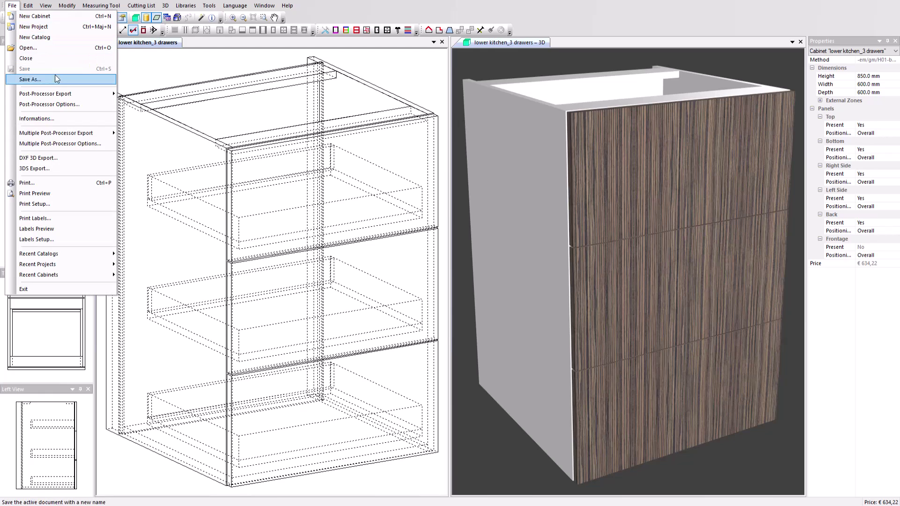
mouse_move(66, 94)
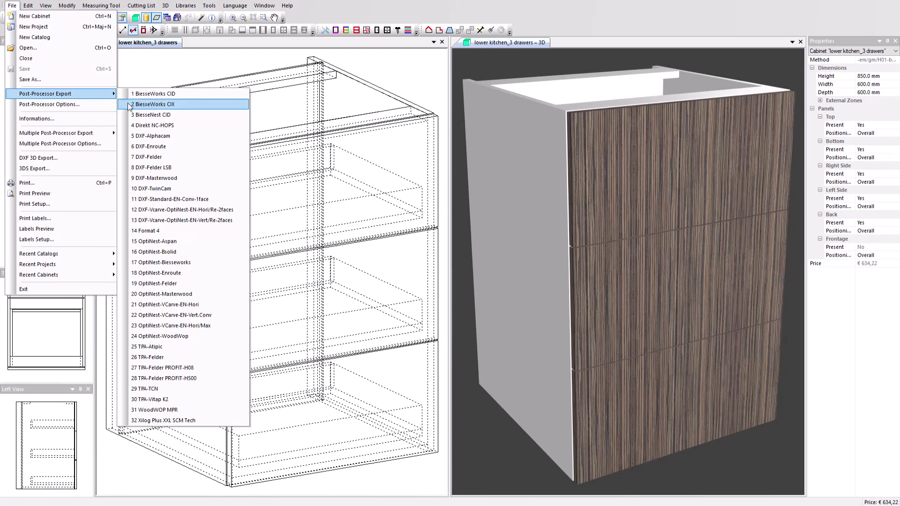
left_click(169, 178)
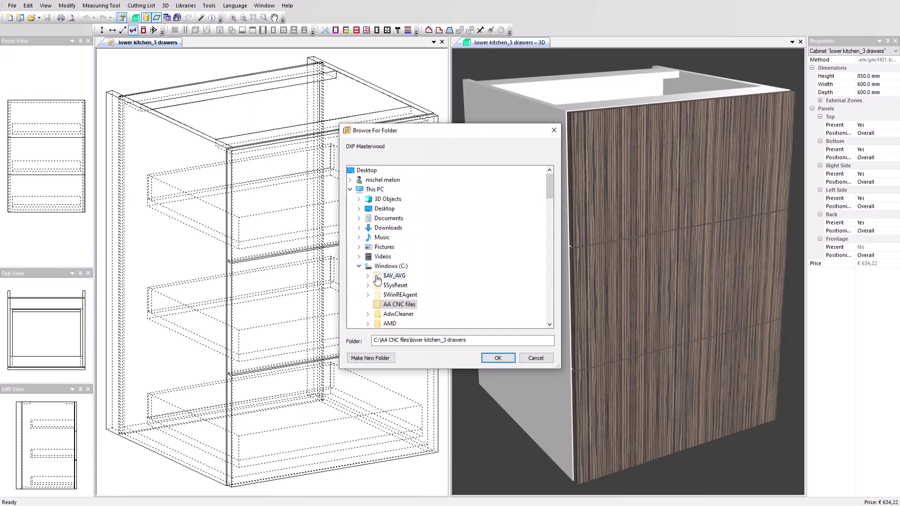
scroll(384, 280, "down", 1)
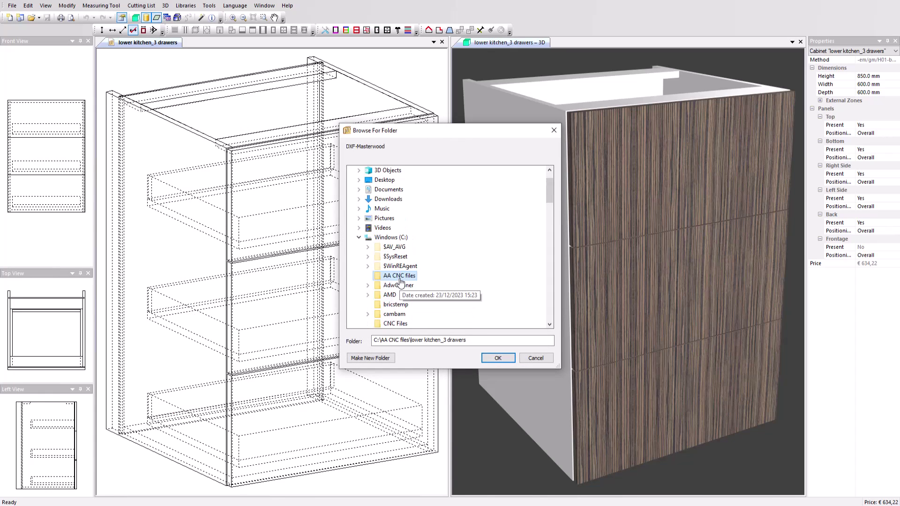
Export the panel DXF files to the chosen folder and close the PP Report
left_click(492, 358)
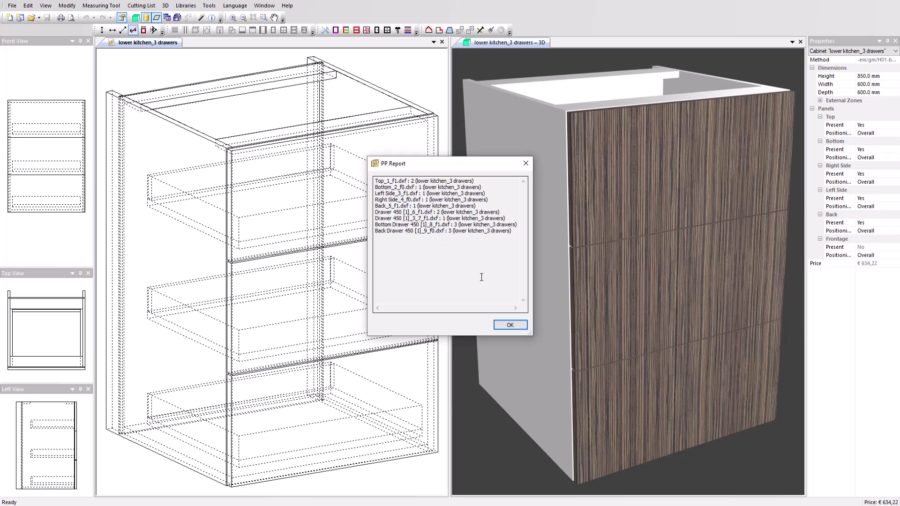
left_click(510, 325)
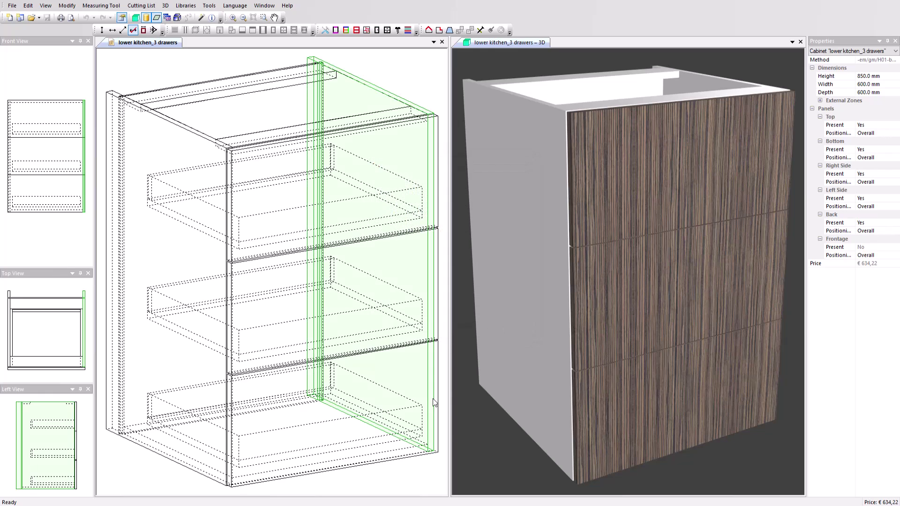